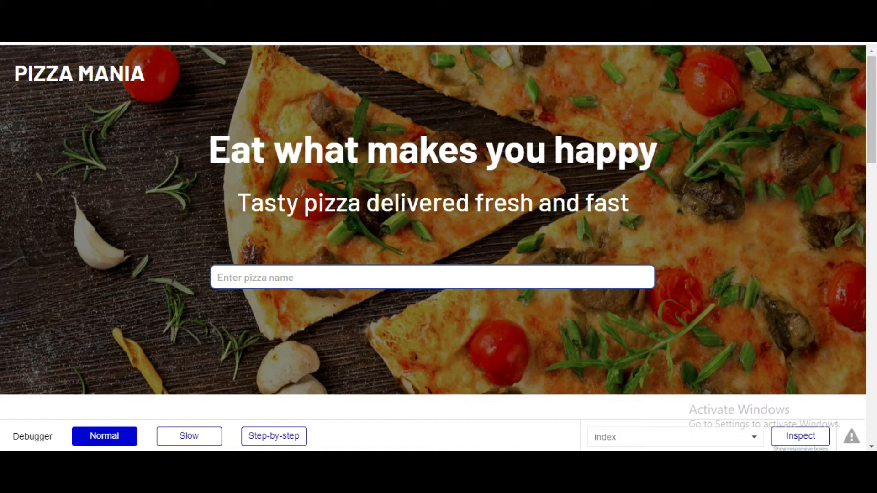
- Shrink the preview window to phone width, enter "F" as the pizza name, and examine the resulting pizza card's layout
key(super+Down)
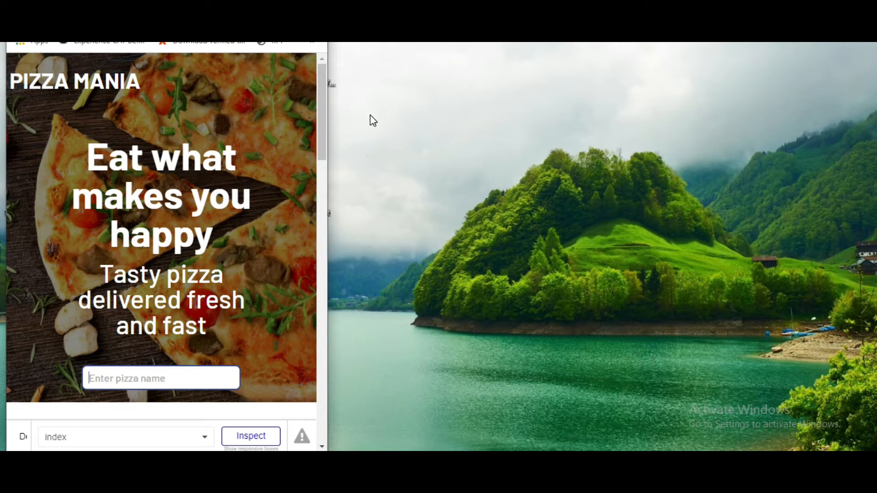
scroll(212, 205, down, 2)
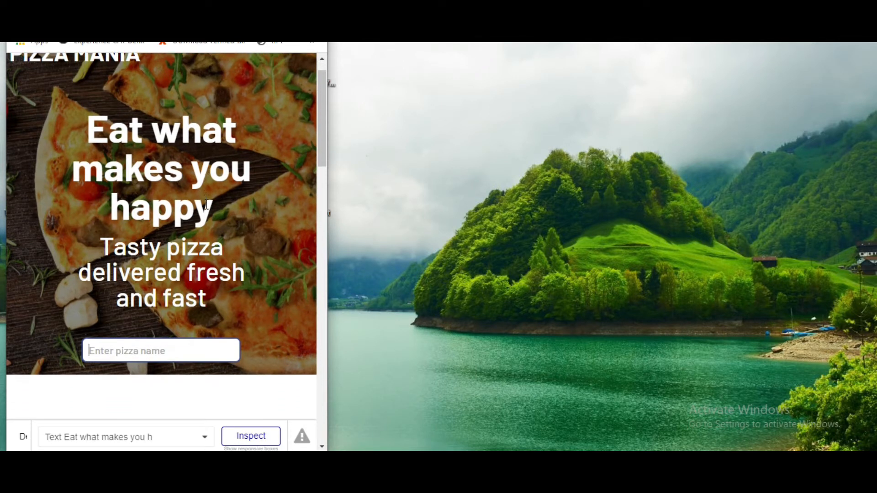
scroll(206, 204, down, 3)
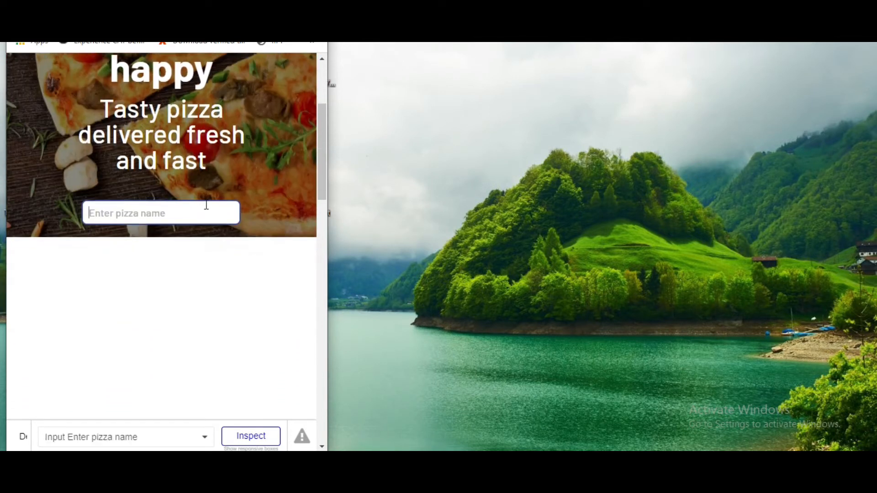
text(F)
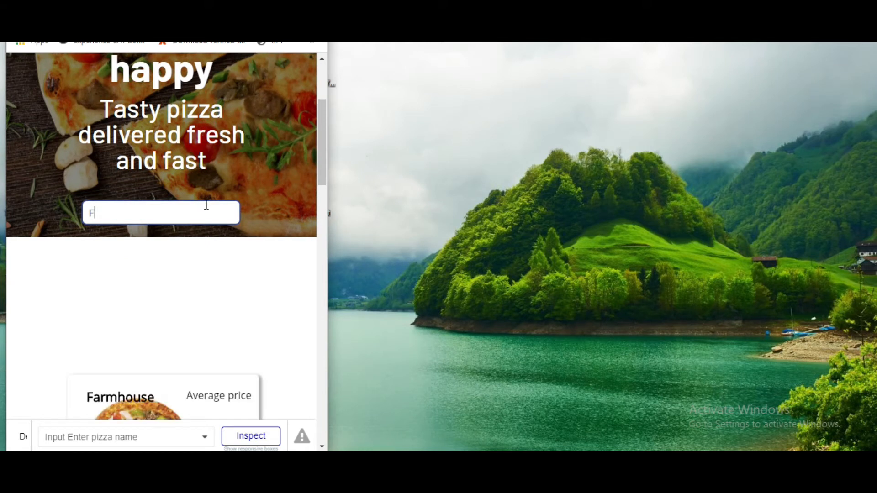
scroll(207, 205, down, 6)
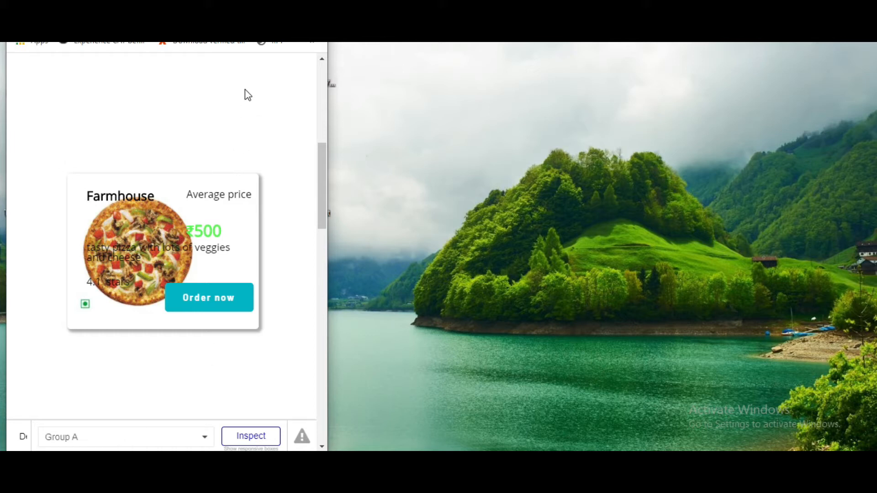
drag(328, 212, 875, 212)
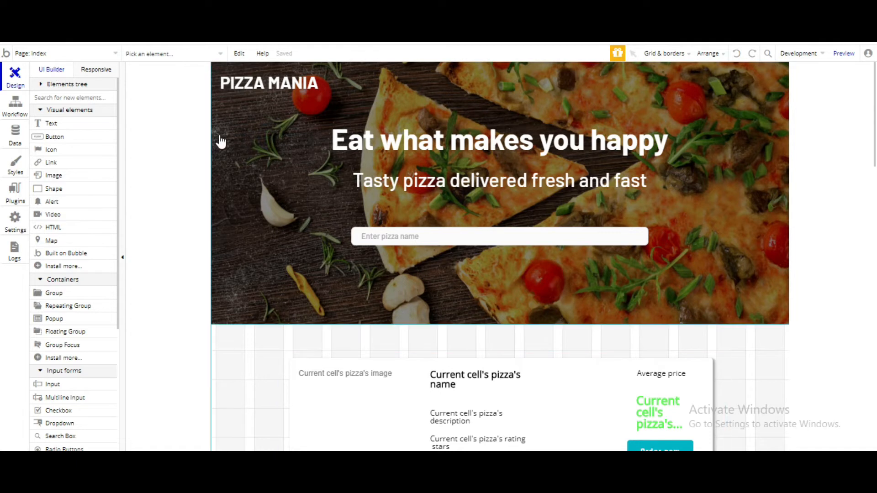
- Switch the editor to the responsive view and examine the index page and pizza card at the 768px tablet width
click(96, 71)
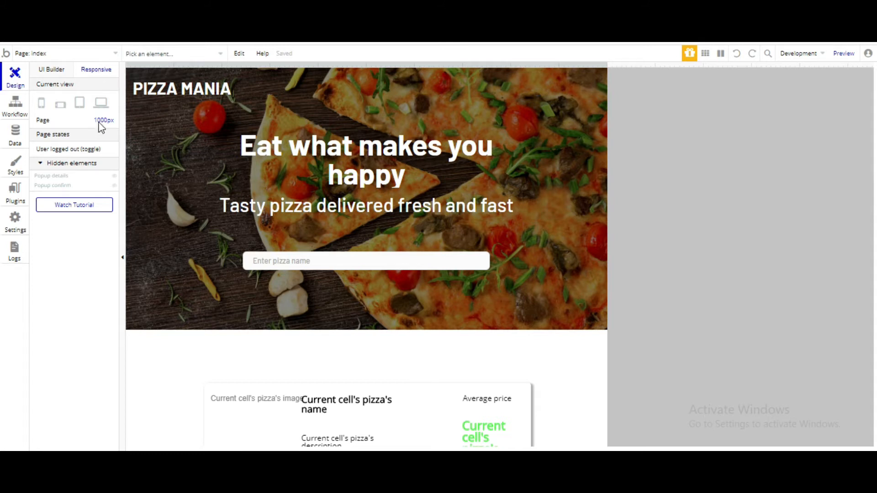
click(101, 103)
click(80, 104)
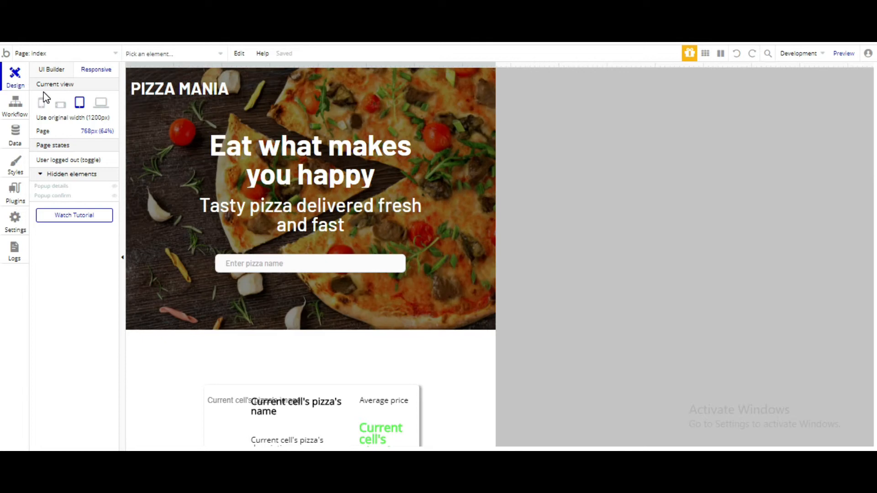
scroll(168, 163, down, 2)
scroll(168, 163, down, 1)
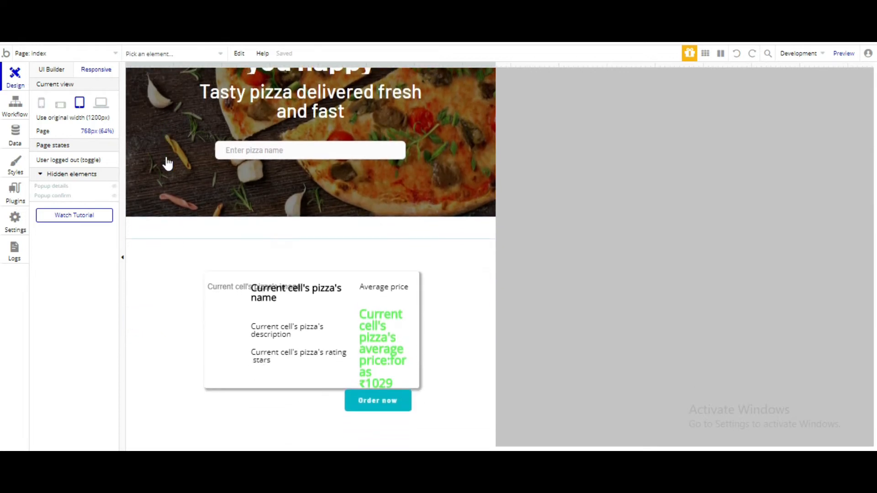
scroll(167, 163, up, 3)
- Examine the page at the 667px landscape phone width and the 375px portrait phone width
click(61, 104)
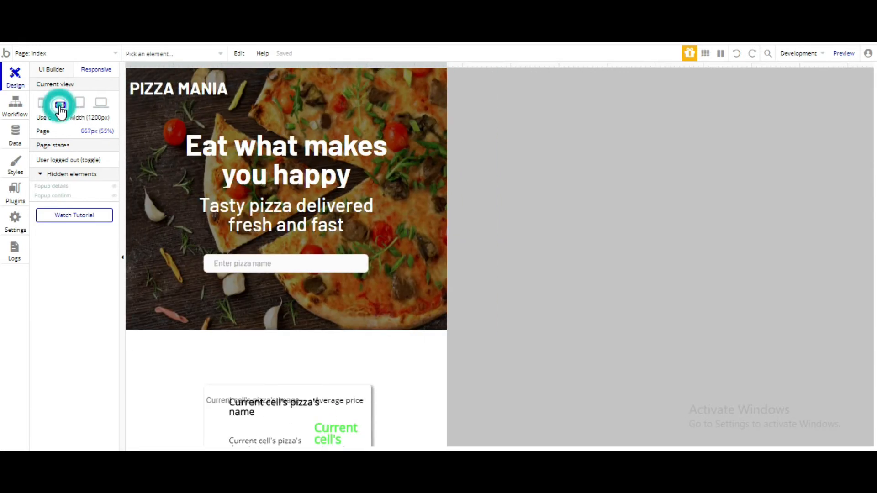
scroll(180, 218, down, 4)
scroll(179, 216, up, 4)
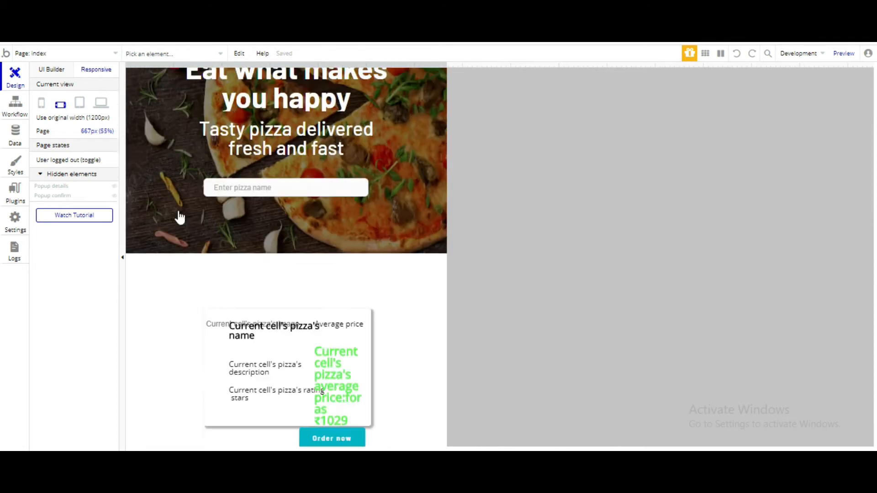
click(41, 103)
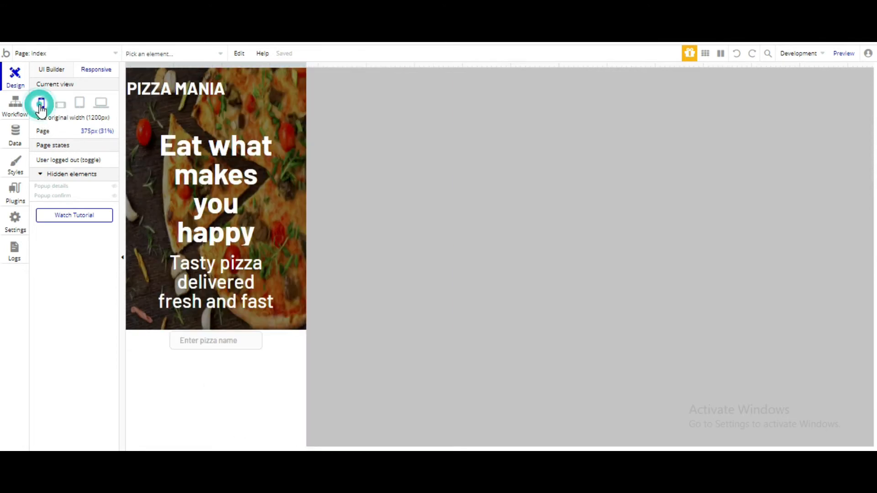
scroll(209, 288, down, 5)
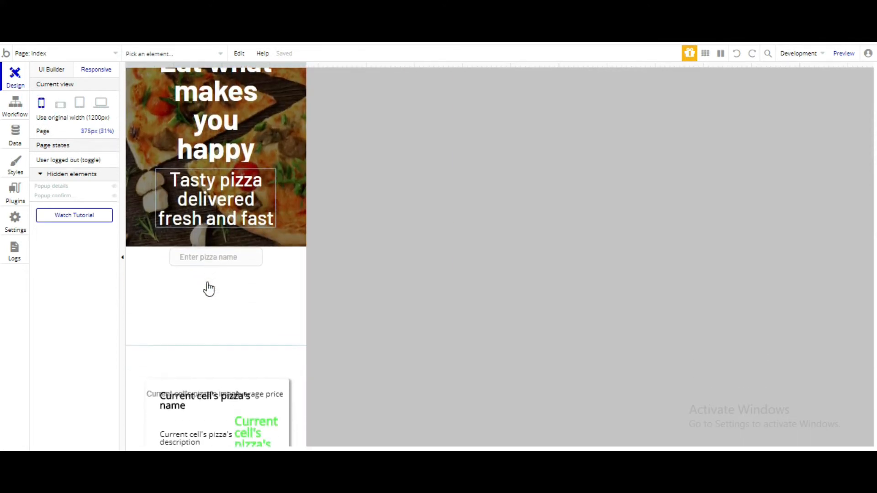
scroll(209, 288, up, 3)
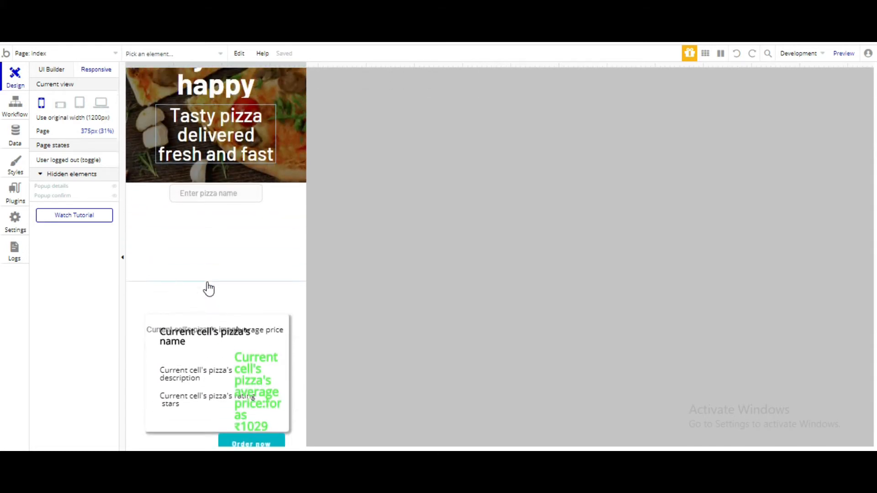
scroll(209, 288, down, 5)
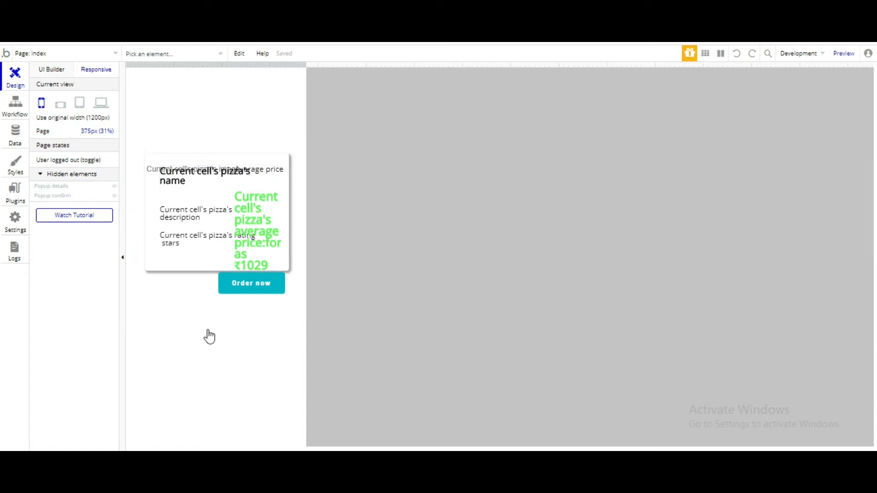
- Return to the UI builder and review the appearance settings of the white card shape in the pizza repeating group
click(54, 73)
scroll(383, 294, down, 4)
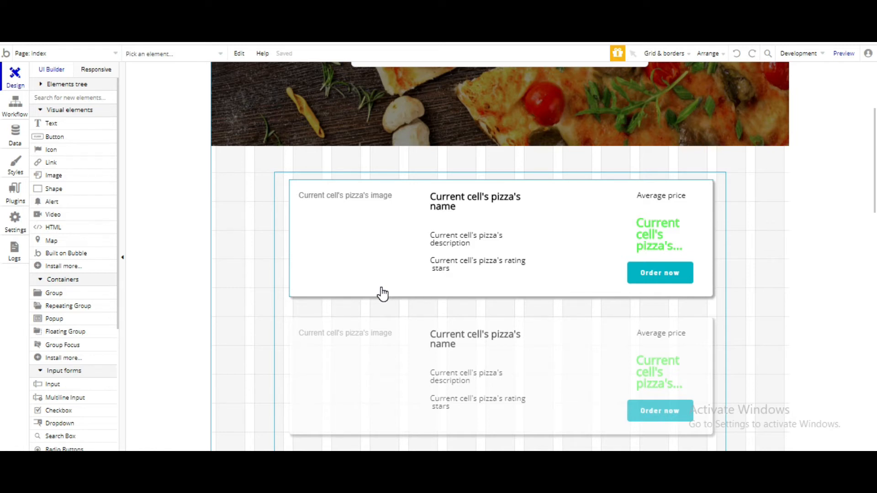
double_click(383, 294)
drag(733, 112, 199, 51)
scroll(152, 206, down, 2)
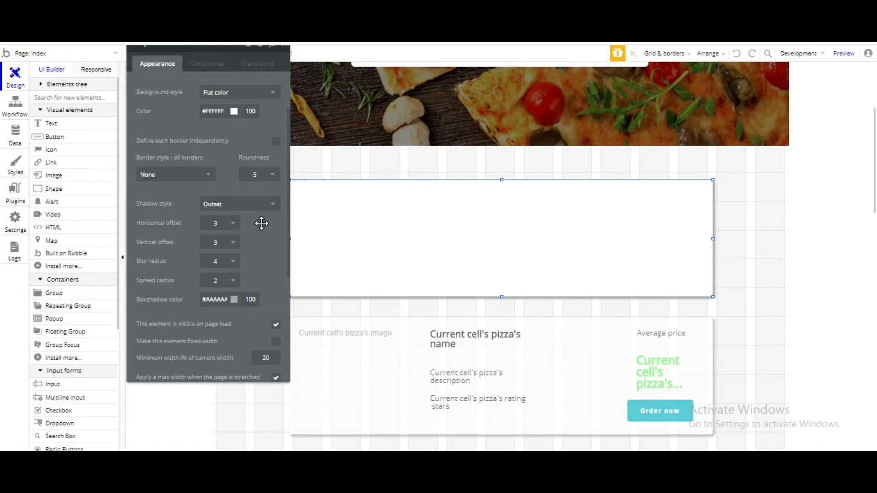
scroll(246, 126, up, 2)
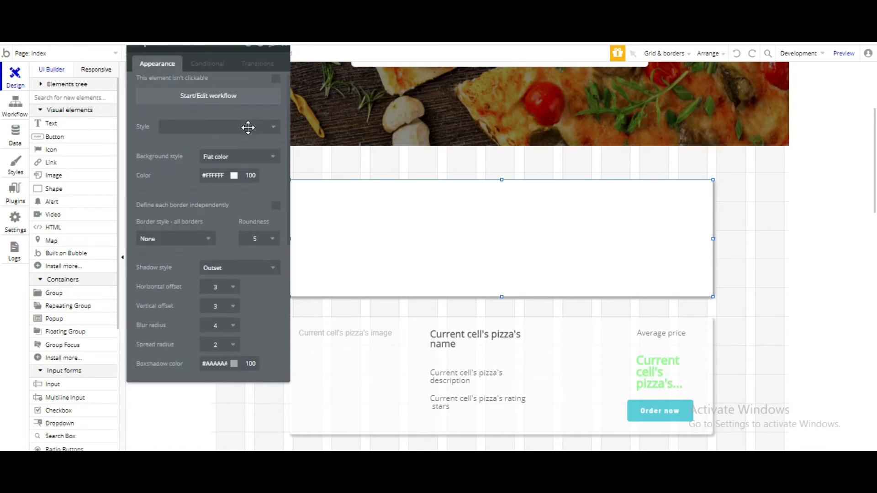
scroll(271, 74, up, 2)
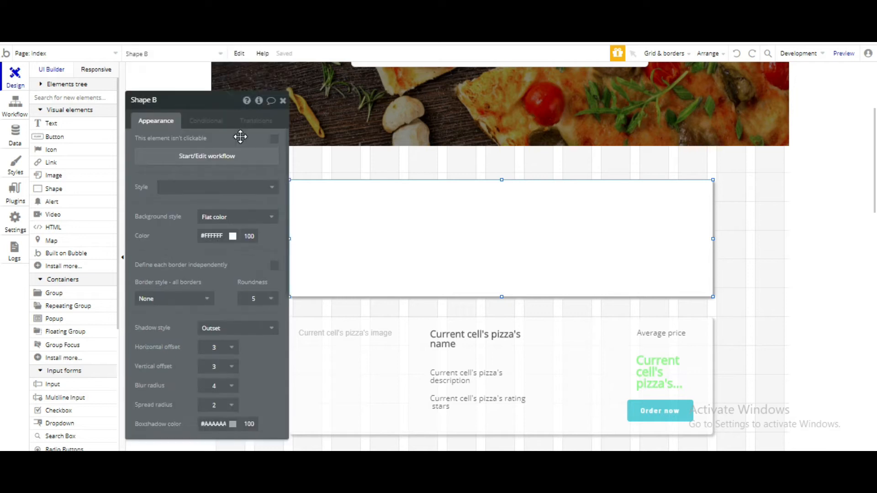
click(283, 103)
- Delete Shape B from the pizza repeating group using the elements tree
click(92, 88)
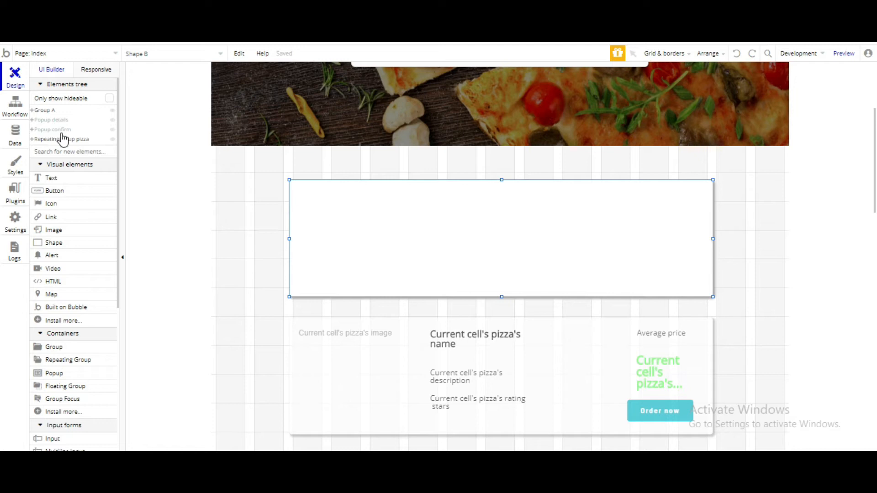
click(32, 140)
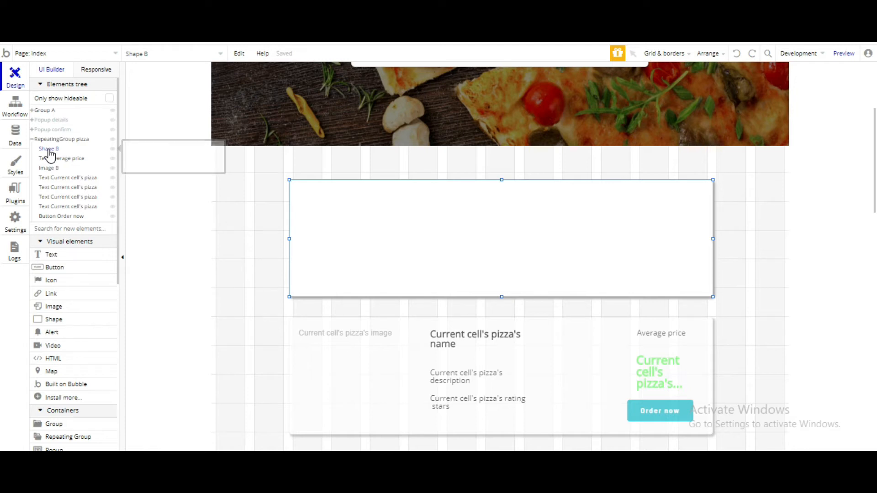
right_click(49, 152)
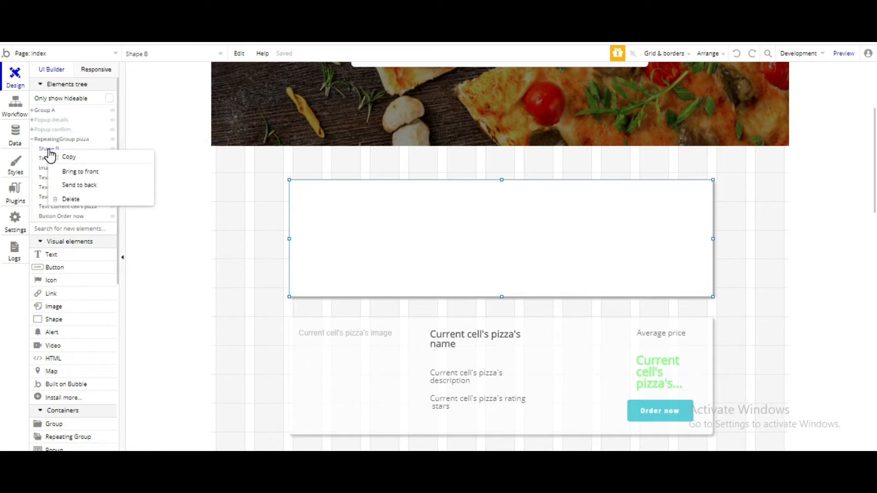
click(68, 199)
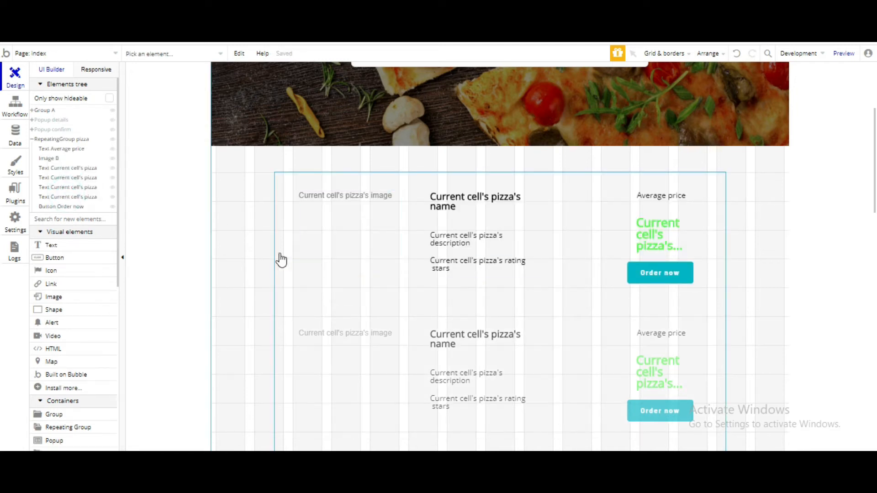
- Group the first cell's image, name, description, rating, average price label, price text and Order now button into one group
scroll(427, 280, down, 1)
scroll(429, 281, down, 1)
scroll(430, 281, up, 5)
scroll(429, 281, down, 3)
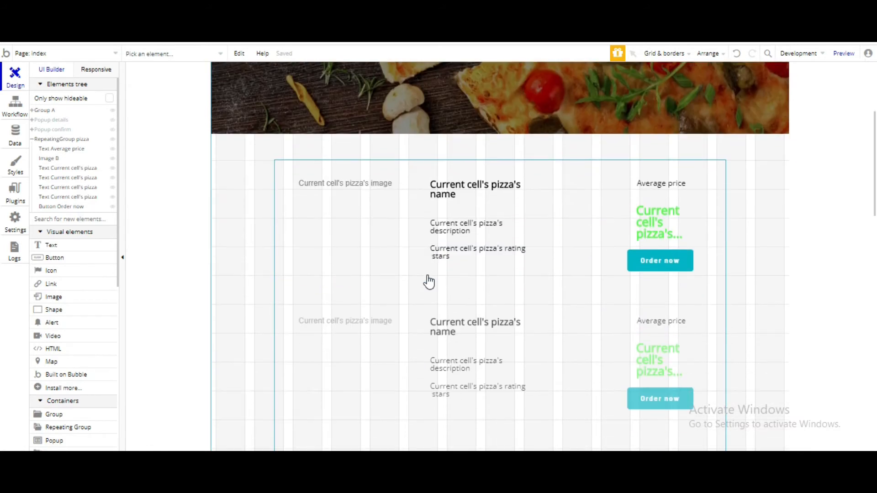
scroll(429, 281, down, 1)
click(356, 165)
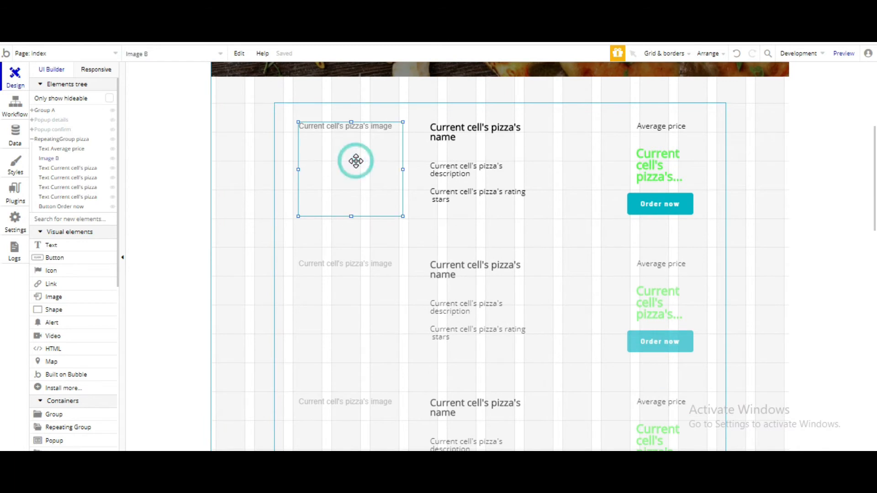
shift+click(467, 137)
shift+click(471, 171)
shift+click(467, 195)
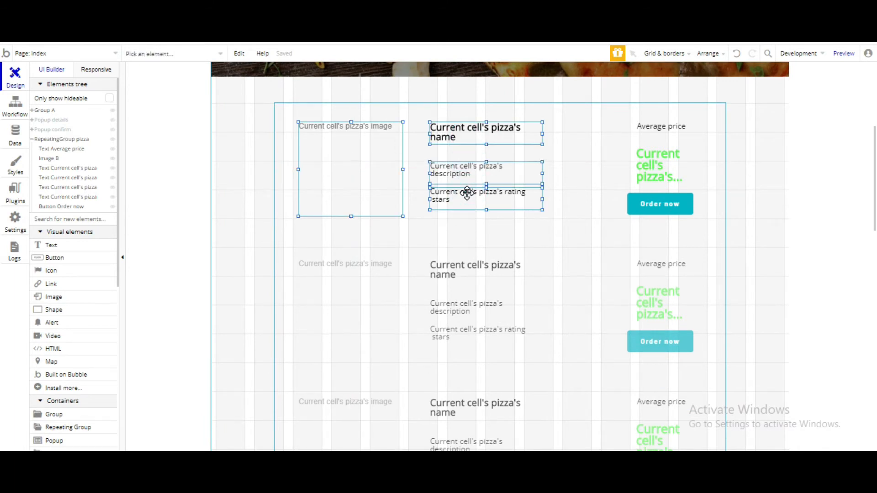
shift+click(648, 126)
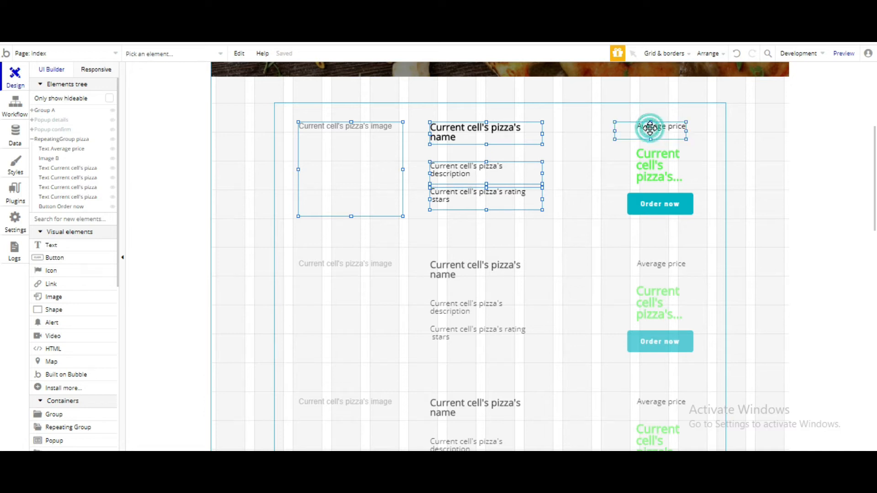
shift+click(650, 176)
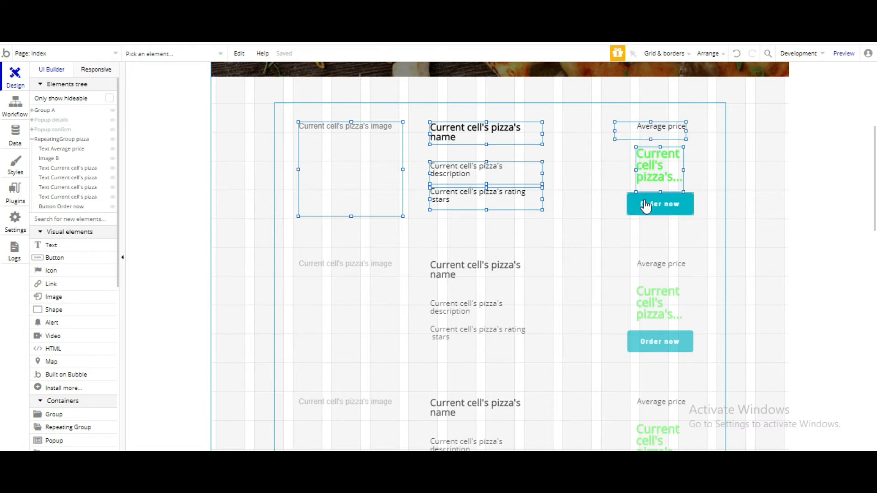
click(708, 54)
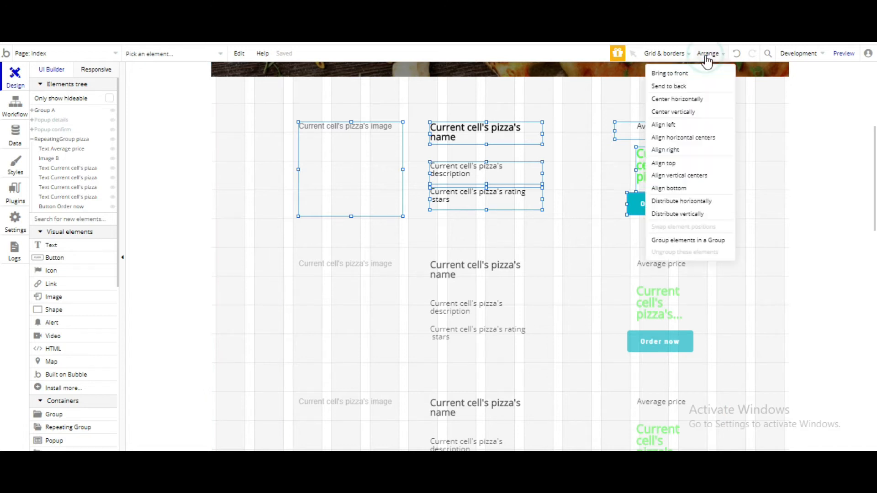
click(667, 241)
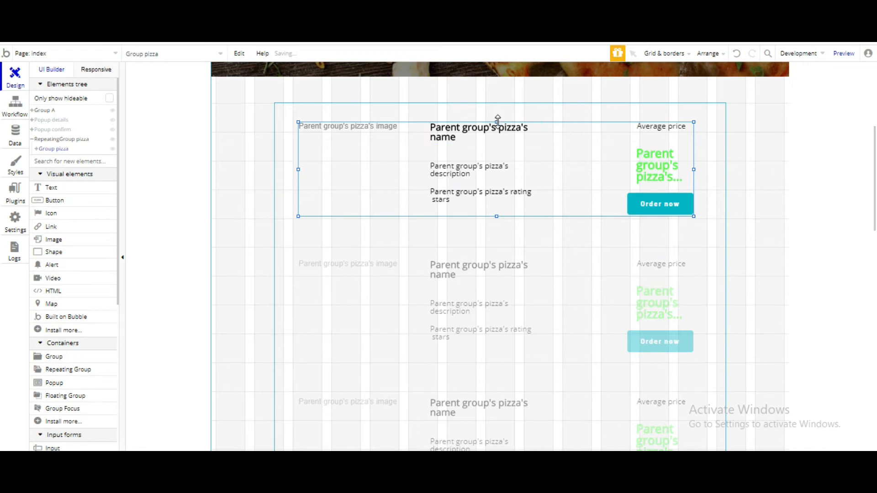
- Enlarge the new pizza group on all four sides to about 845 by 216 px
drag(498, 119, 498, 118)
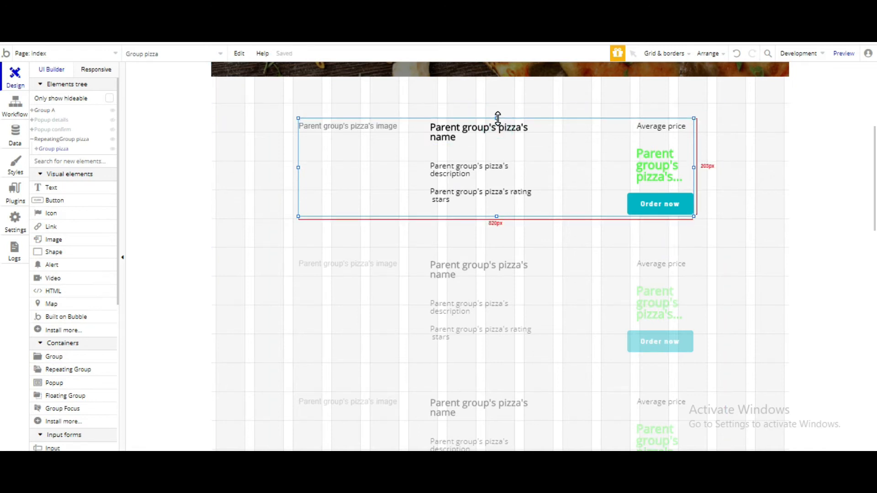
drag(495, 217, 496, 222)
drag(299, 171, 293, 170)
drag(695, 171, 699, 171)
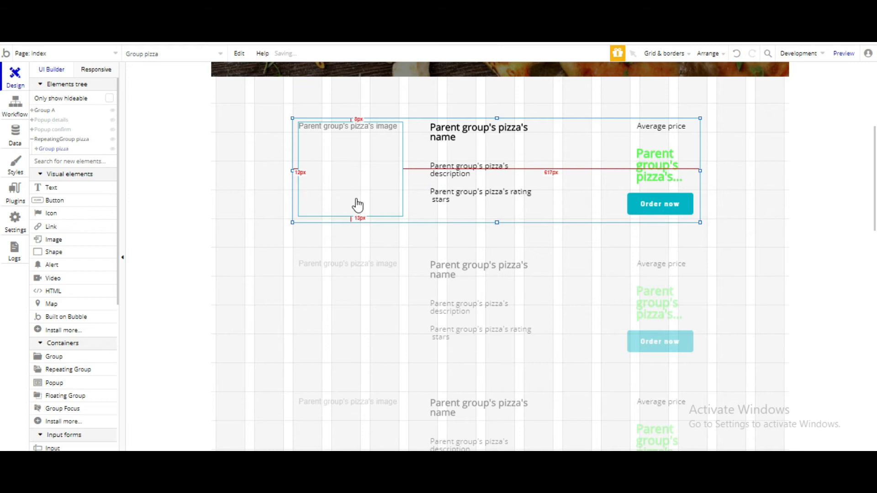
- Open the pizza group's properties and remove its Default Group style
double_click(413, 206)
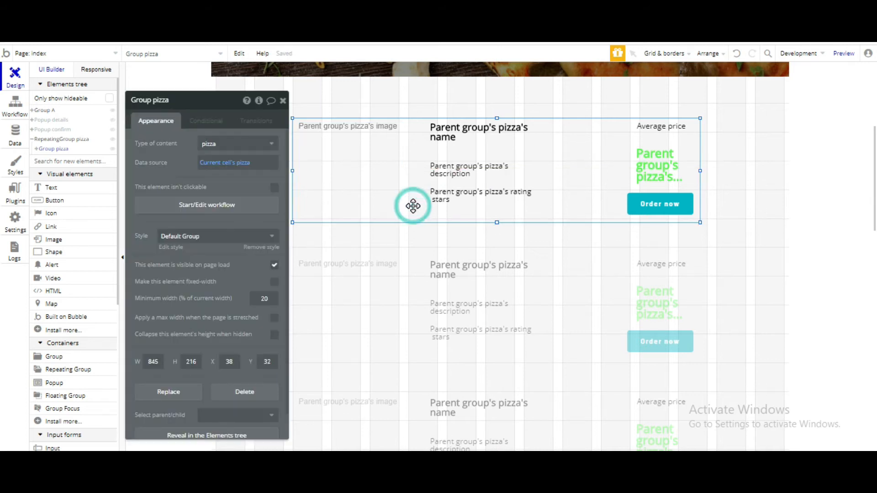
scroll(196, 272, down, 1)
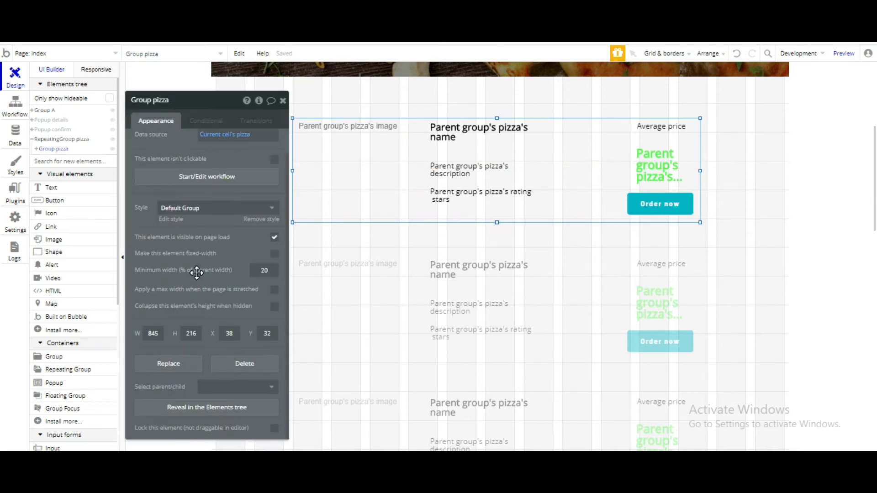
click(249, 223)
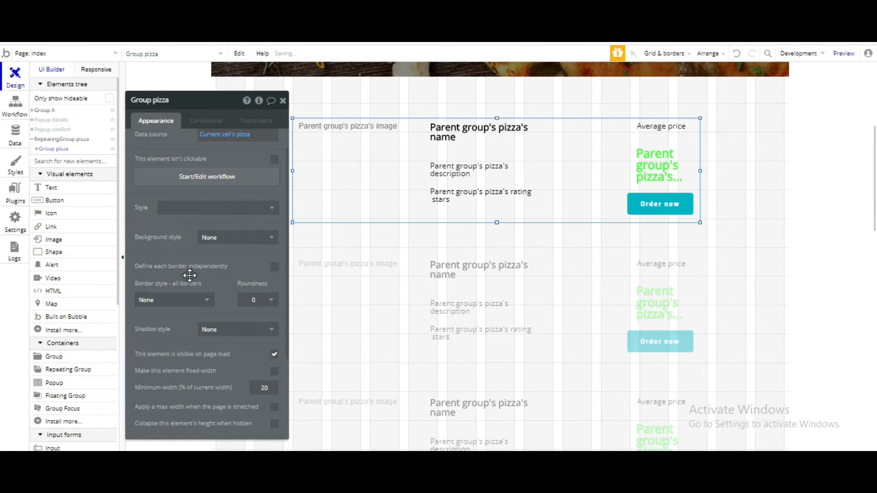
- Set the pizza group's shadow style to Outset
scroll(190, 276, down, 3)
scroll(189, 276, down, 1)
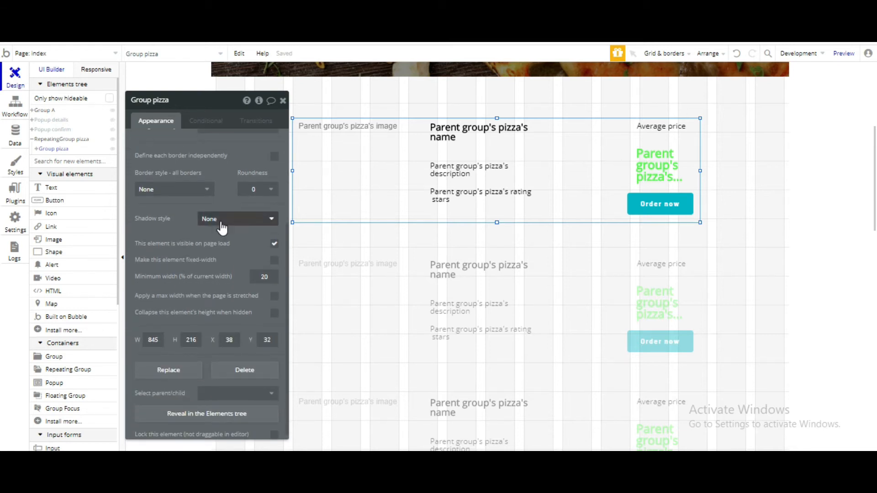
click(216, 221)
click(213, 248)
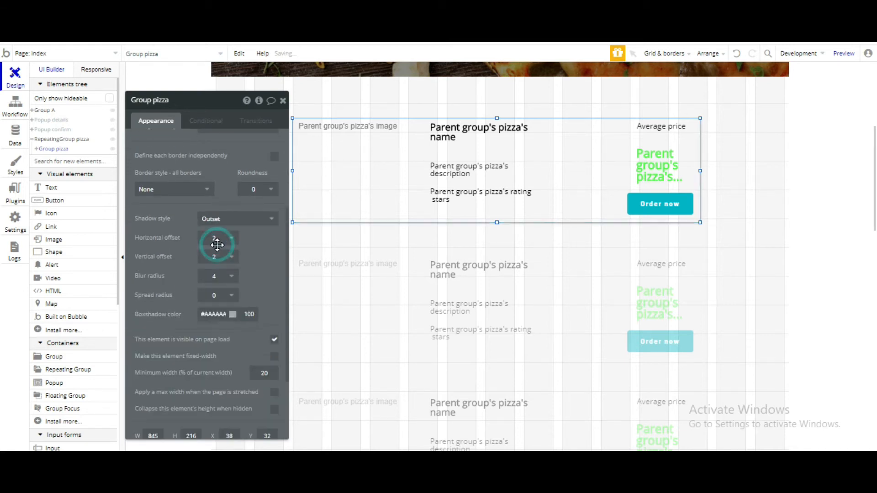
- Set the pizza group's shadow to a horizontal offset of 3, vertical offset of 3 and spread radius of 2, then close its properties
click(221, 238)
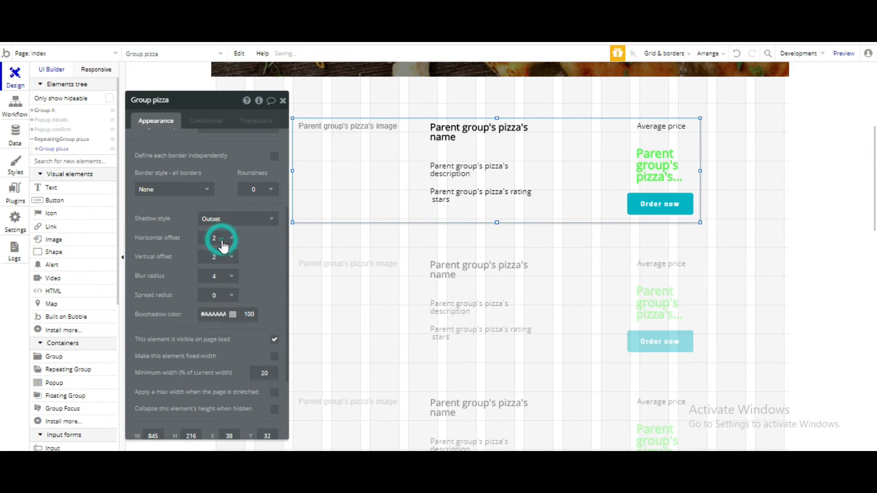
click(215, 239)
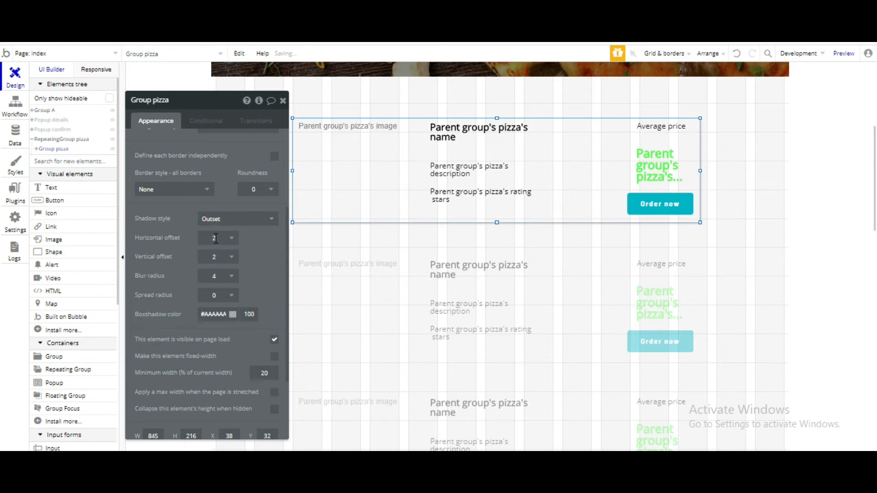
scroll(215, 237, down, 1)
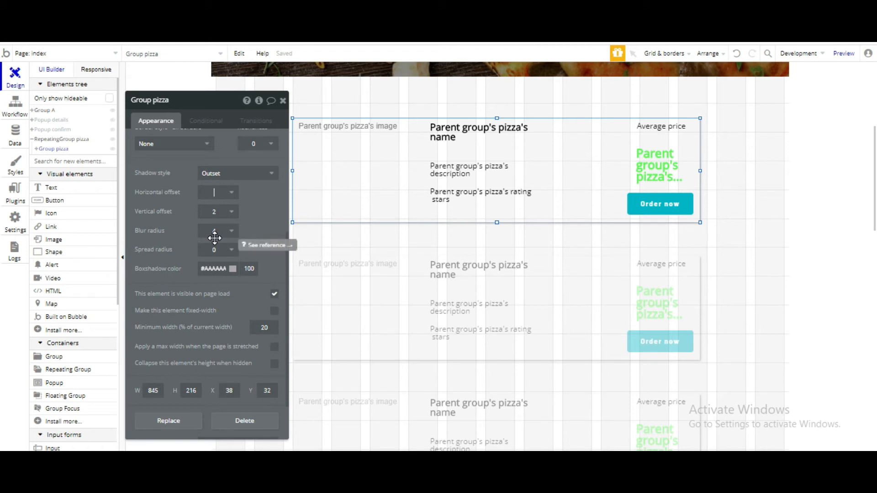
click(217, 212)
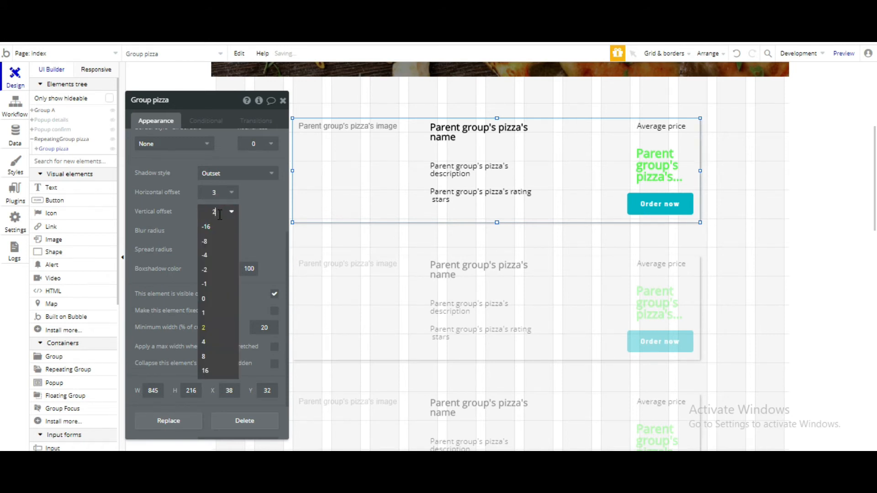
click(254, 228)
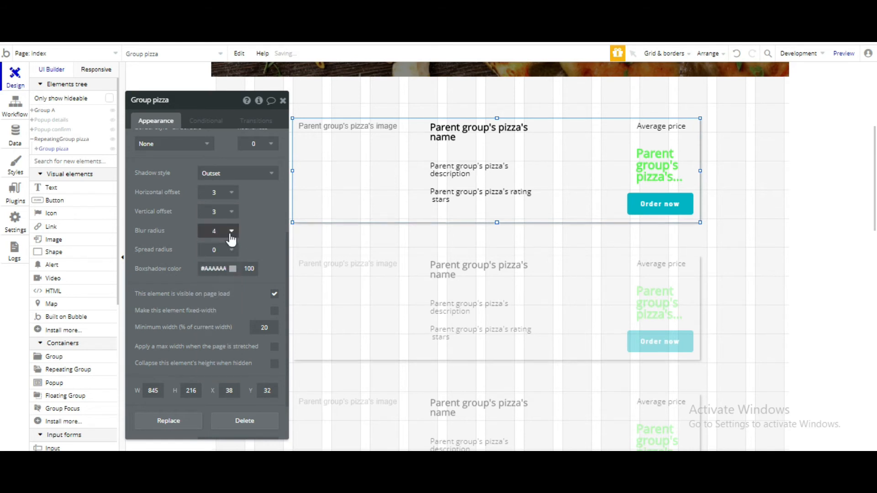
click(222, 258)
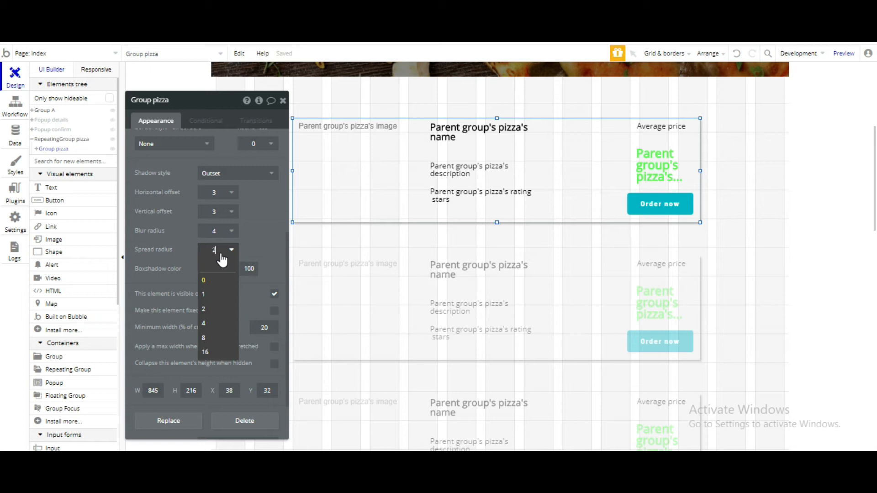
click(251, 235)
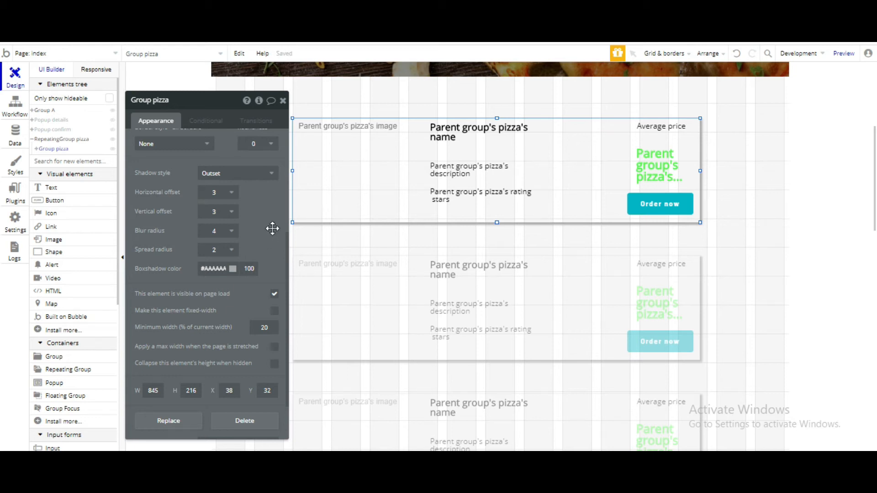
click(284, 100)
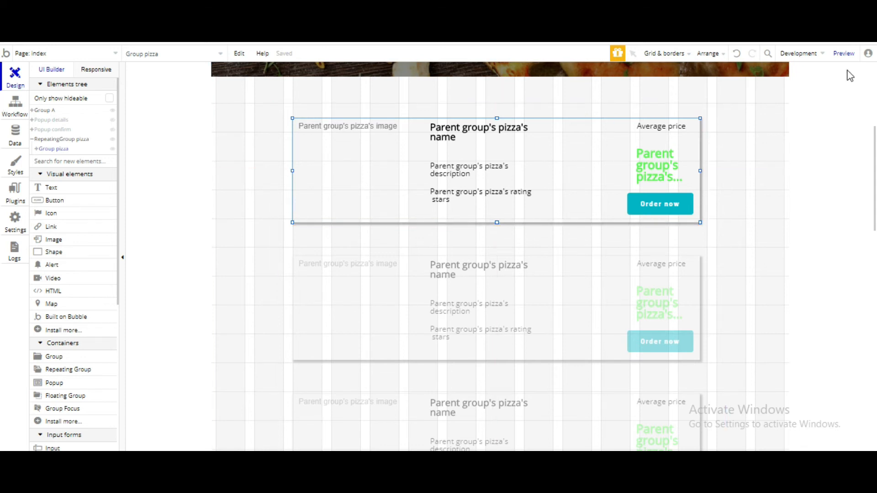
- Preview the index page and search for "F" to check the pizza card's shadow
click(844, 53)
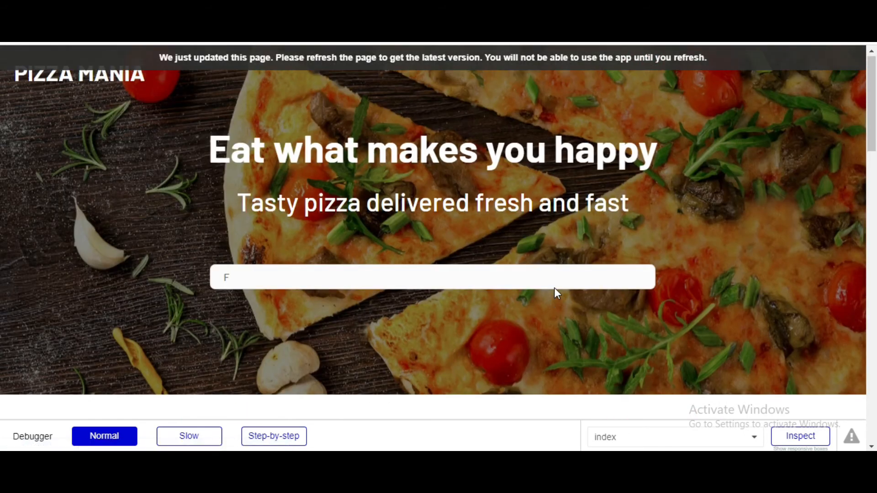
click(430, 275)
scroll(401, 275, down, 3)
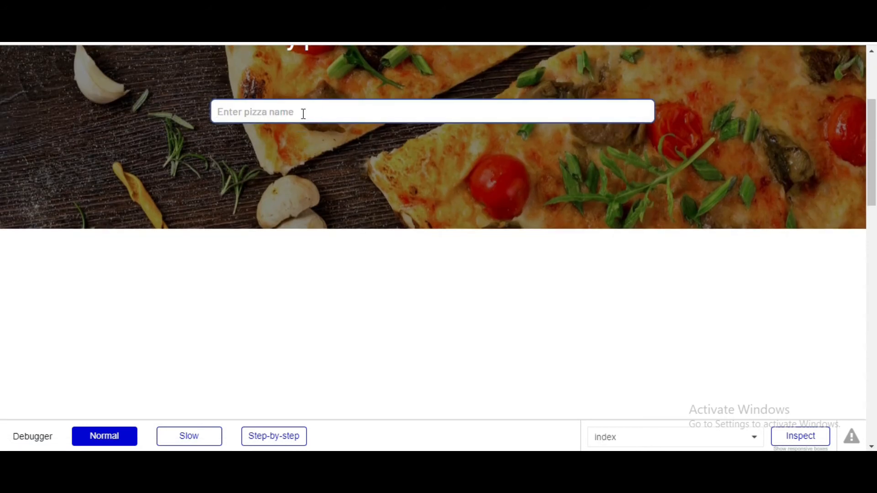
text(F)
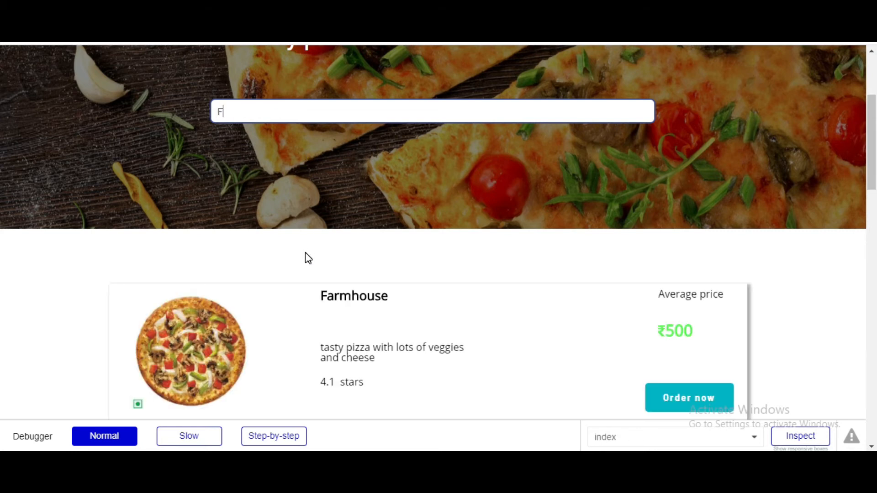
scroll(305, 257, down, 3)
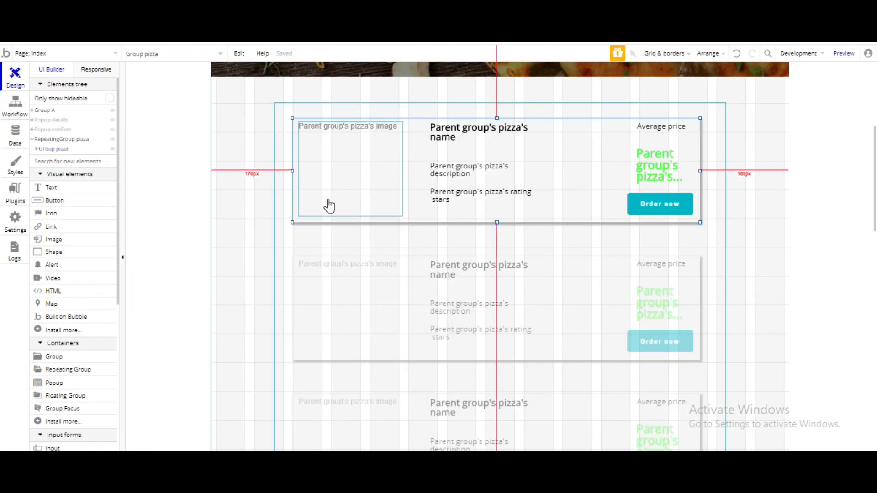
- Reopen the pizza group's properties and apply a max width for when the page is stretched
click(426, 205)
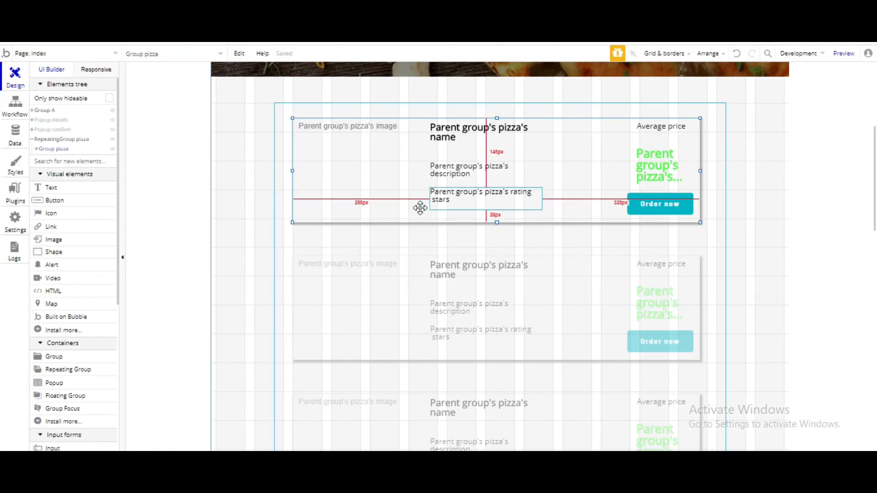
double_click(412, 208)
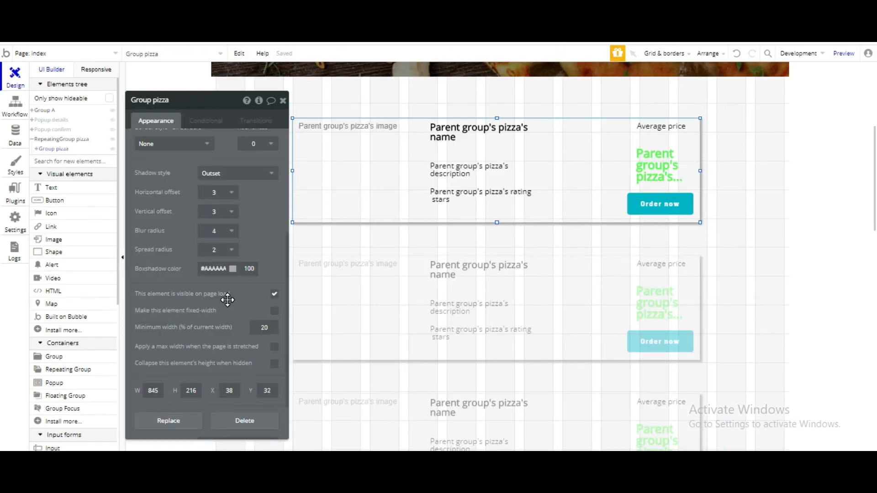
scroll(226, 298, down, 2)
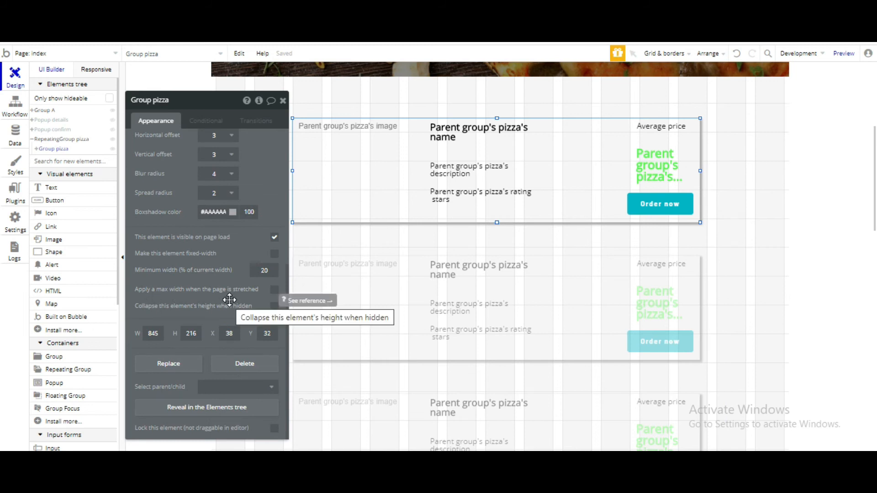
click(274, 293)
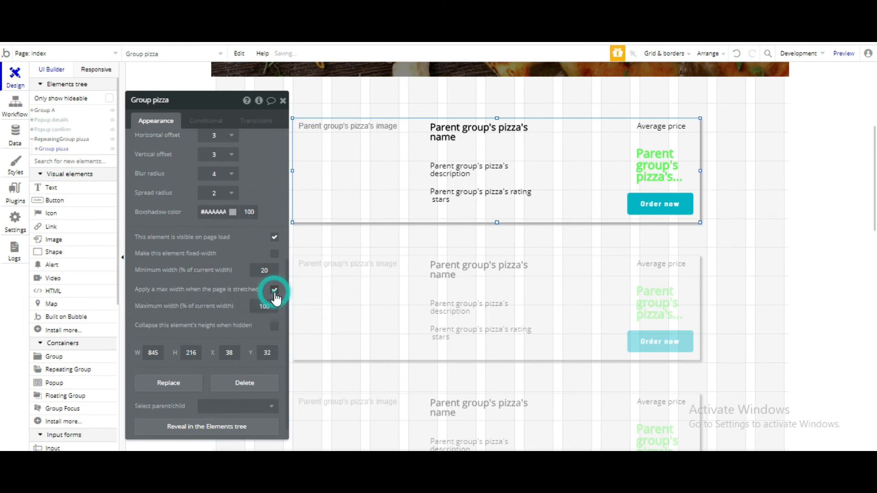
click(283, 101)
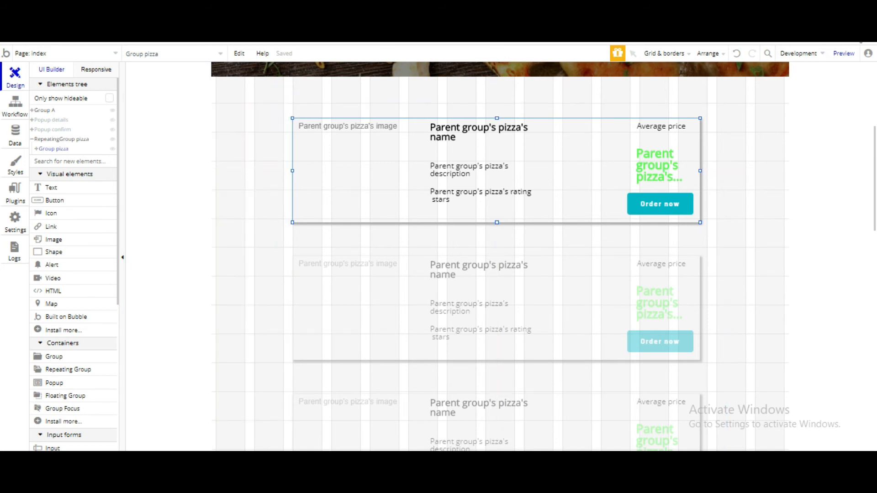
- Preview the page again and search for "FA" to check the width of the pizza card
click(842, 53)
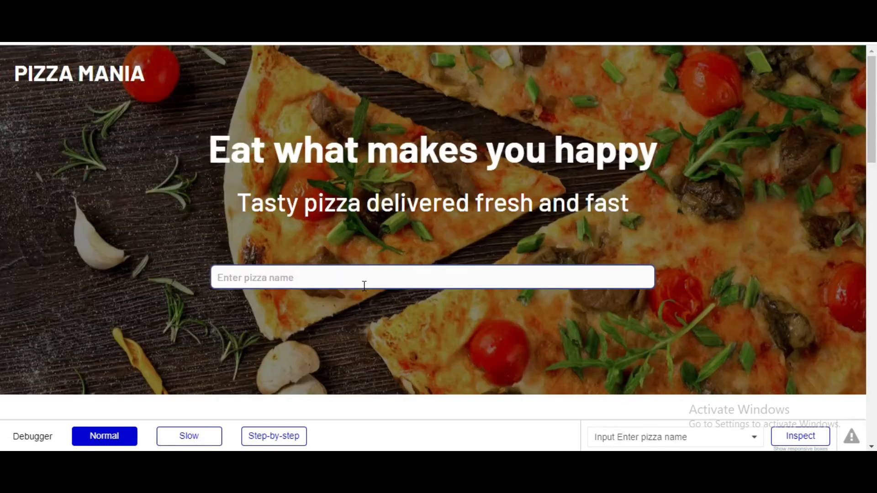
scroll(335, 237, down, 3)
click(294, 169)
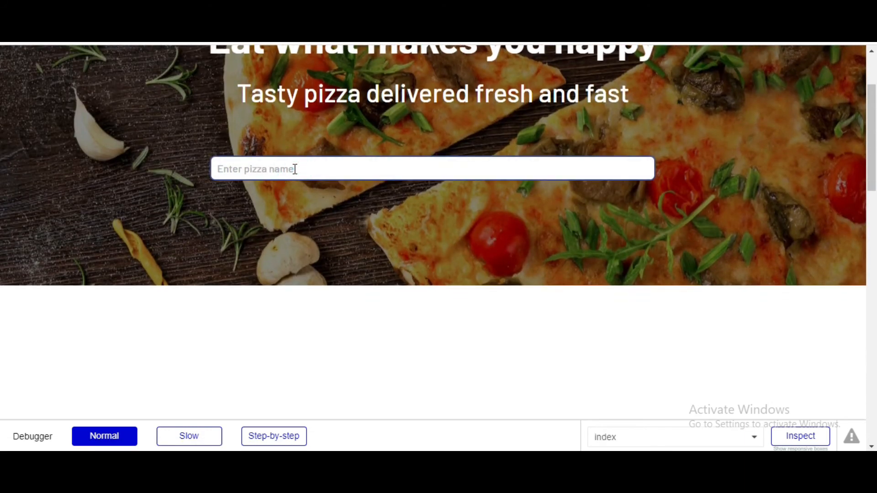
text(FA)
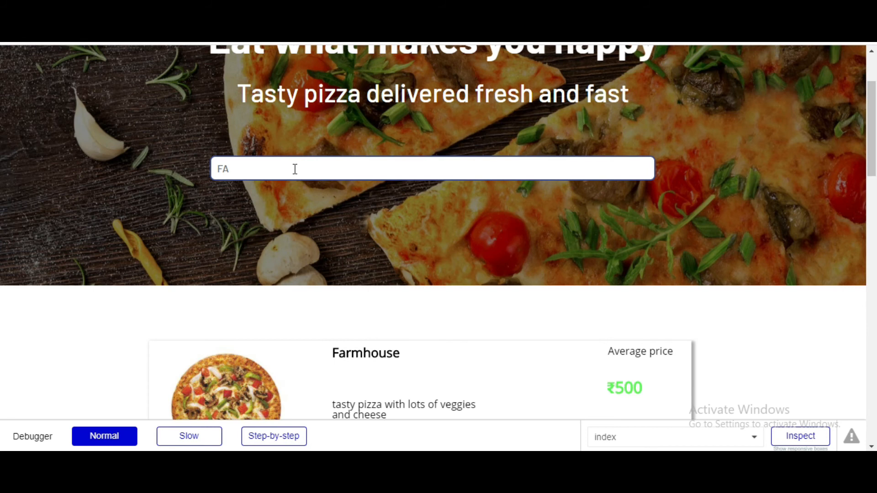
scroll(295, 169, down, 5)
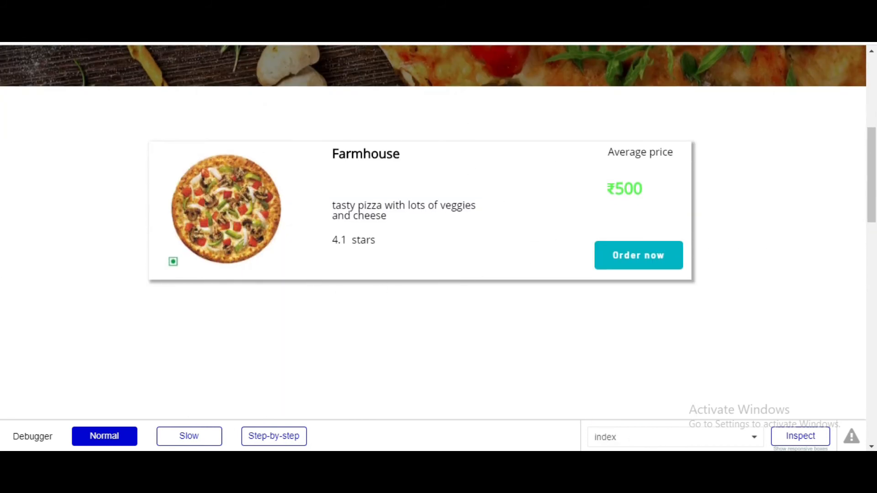
- Return to the page editor and view the pizza card in the responsive layout view
key(ctrl+shift+Tab)
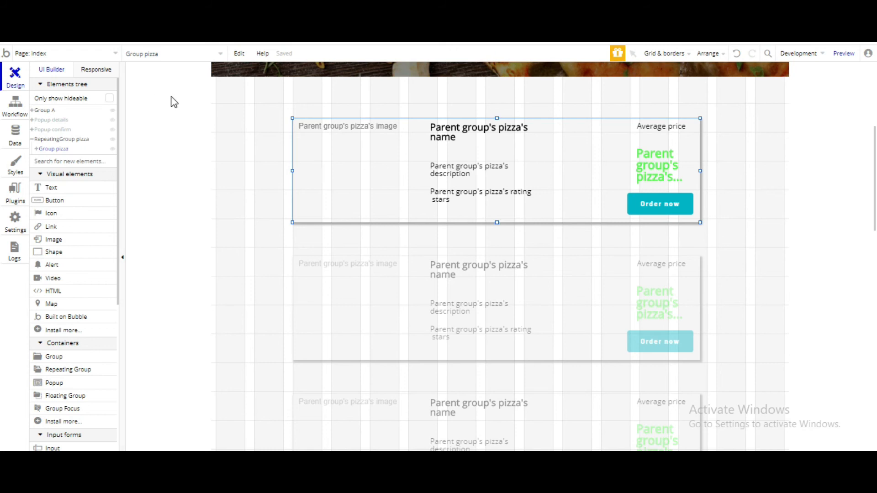
click(100, 72)
scroll(193, 216, down, 3)
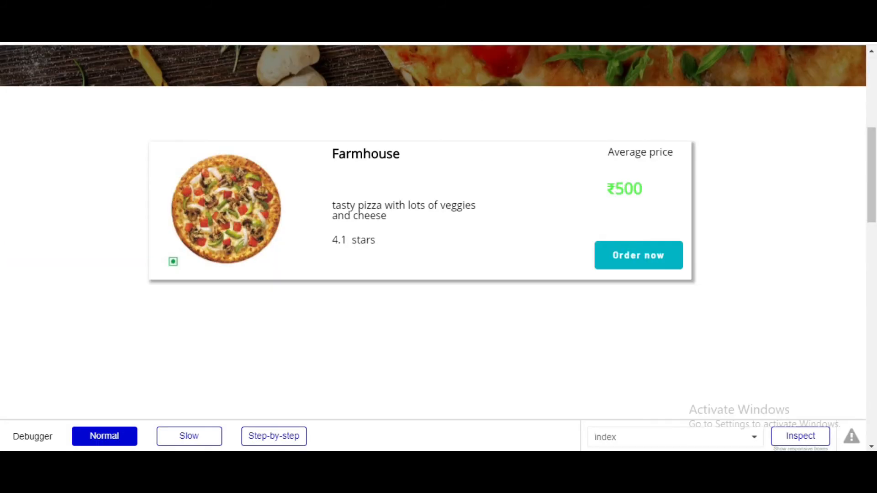
- Shrink the preview's browser window to phone width and examine how the Farmhouse card and header stack
click(834, 6)
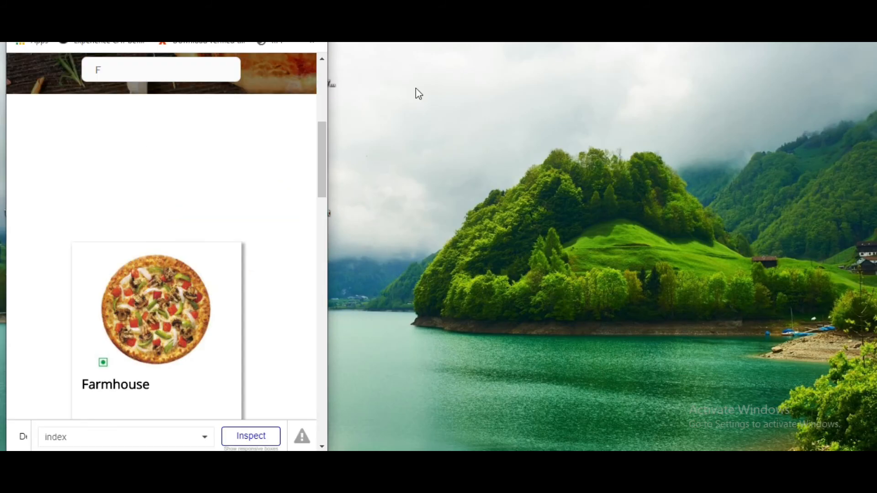
scroll(314, 168, down, 5)
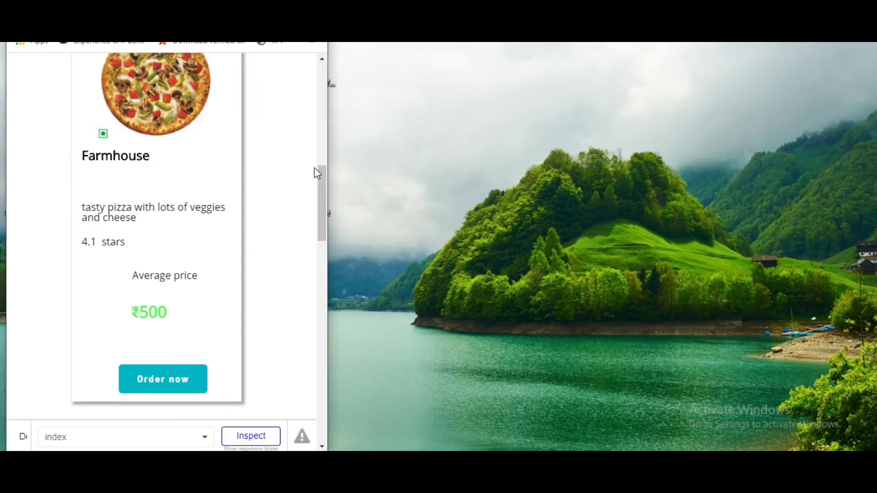
scroll(314, 167, up, 2)
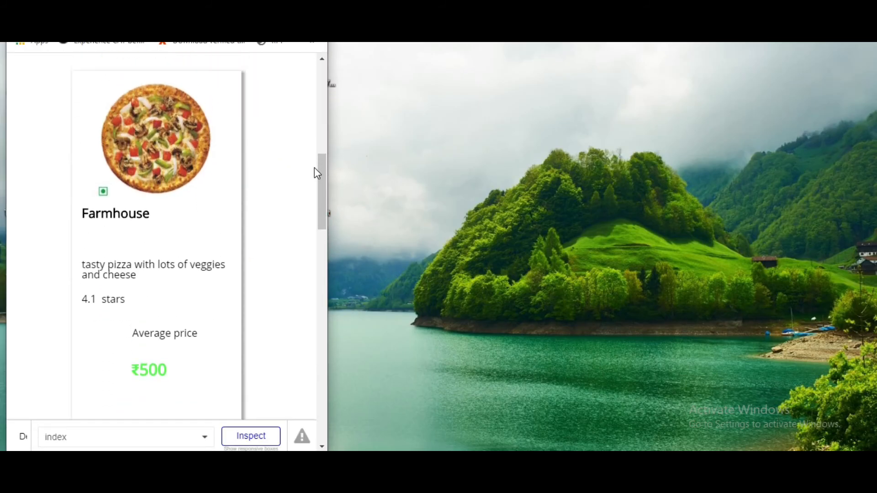
scroll(314, 168, down, 3)
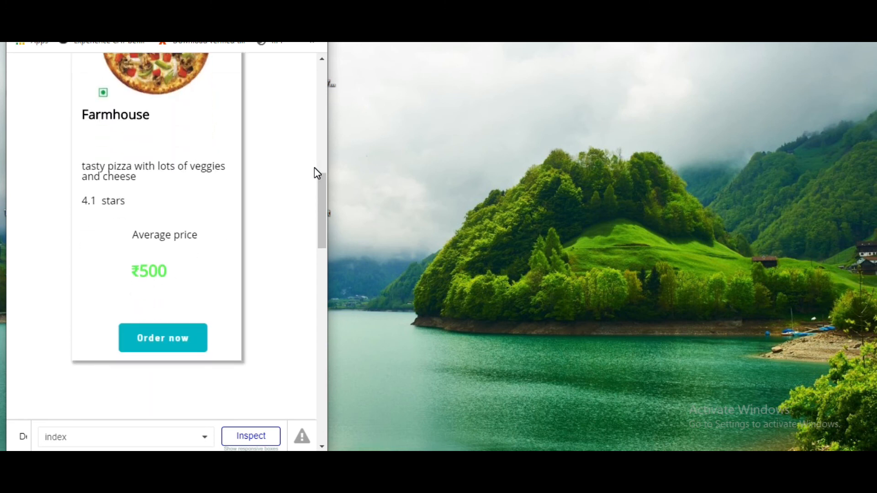
scroll(314, 168, up, 2)
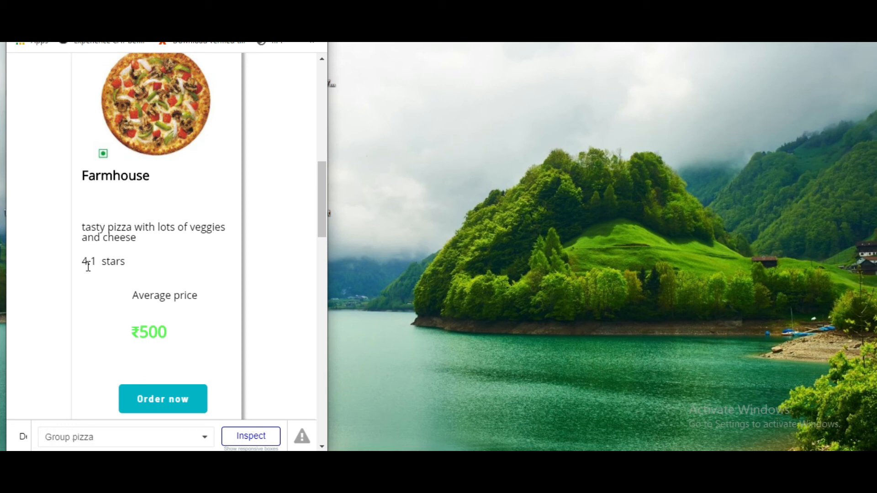
scroll(174, 293, down, 2)
scroll(175, 293, up, 8)
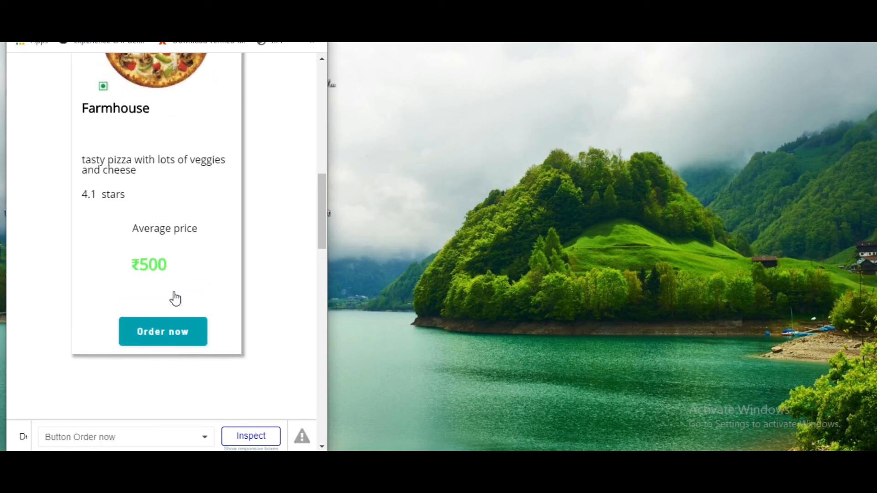
scroll(174, 292, up, 1)
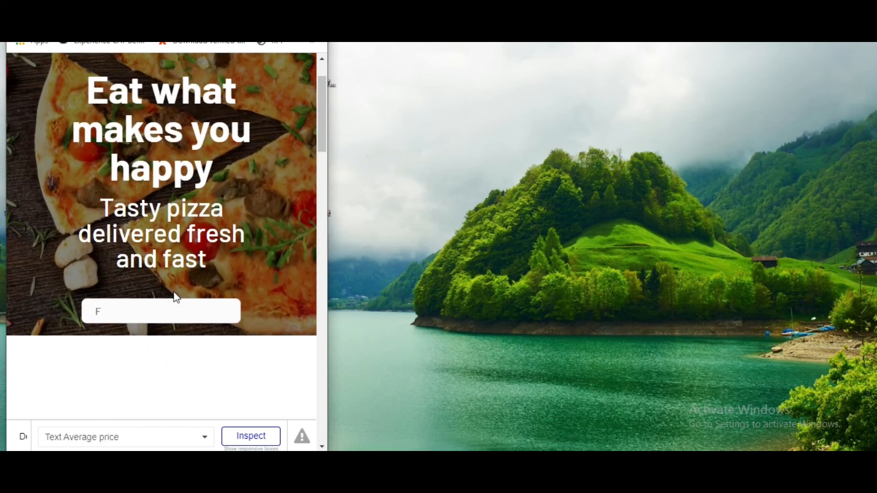
- Make the "Eat what makes you happy" heading a fixed-width element at 375 px (47%) in the phone layout
scroll(176, 297, up, 1)
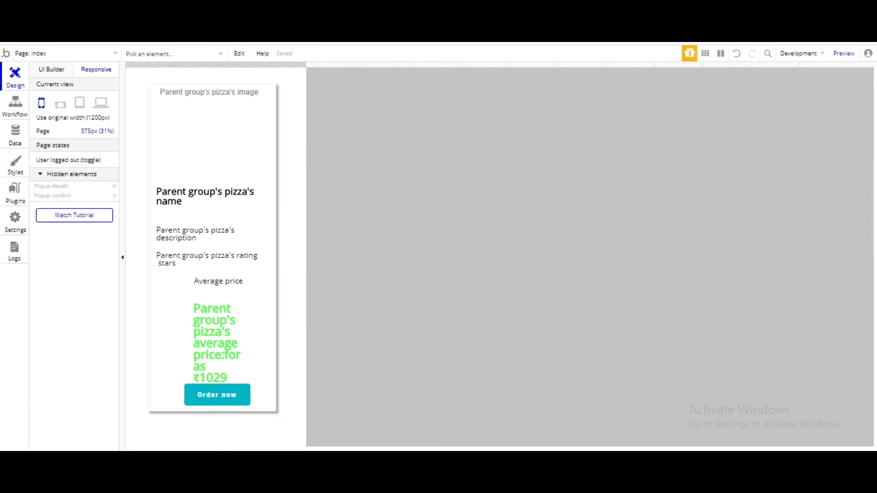
scroll(171, 146, up, 1)
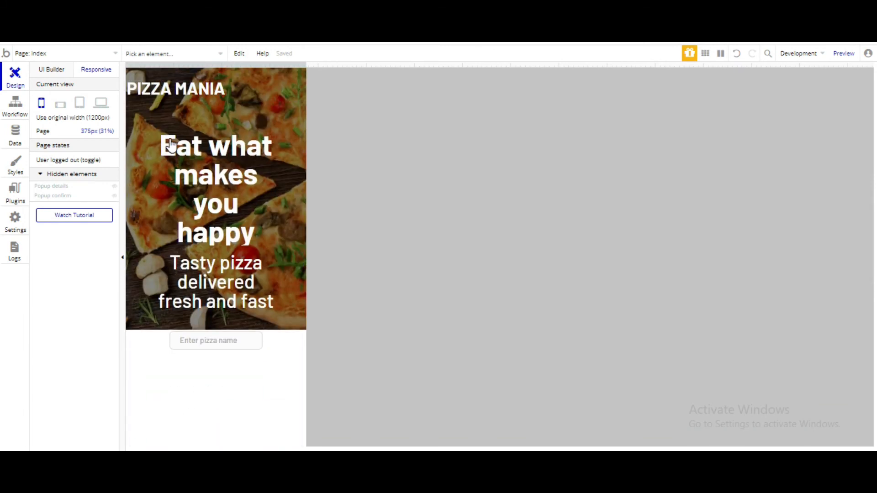
click(223, 192)
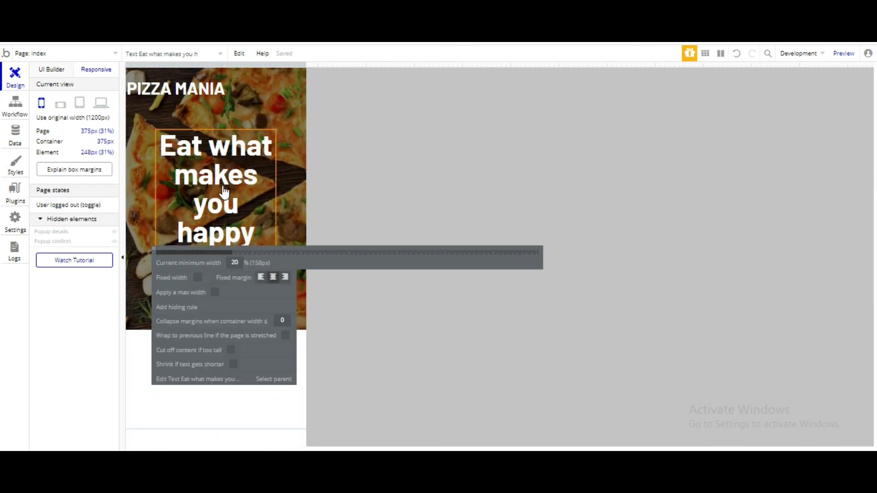
click(197, 278)
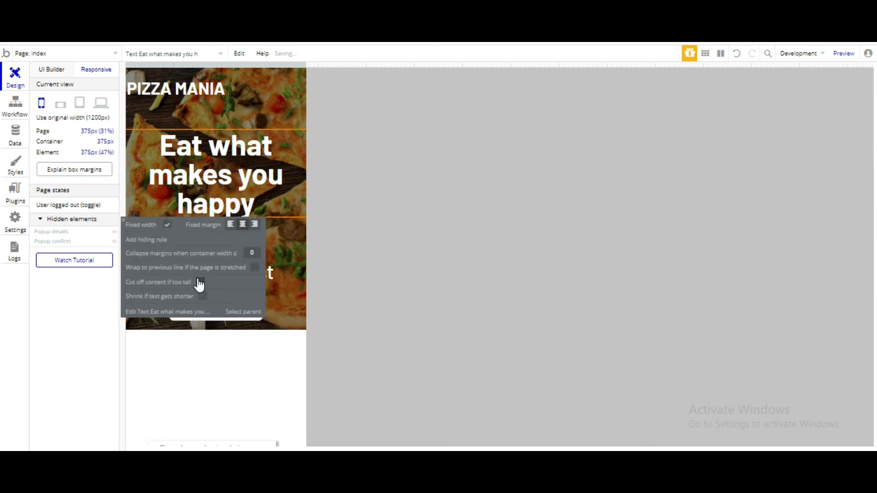
click(123, 221)
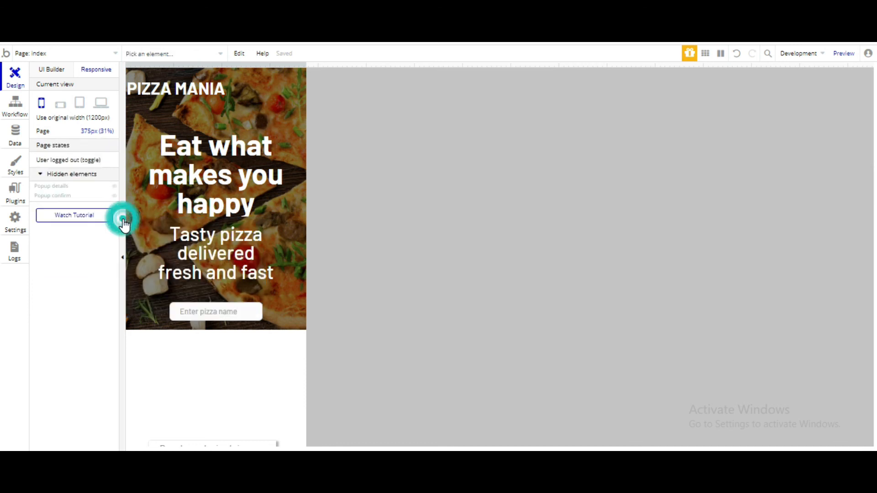
- Set the current minimum width of the "Tasty pizza delivered fresh and fast" text to 46% (369 px)
click(208, 257)
click(302, 290)
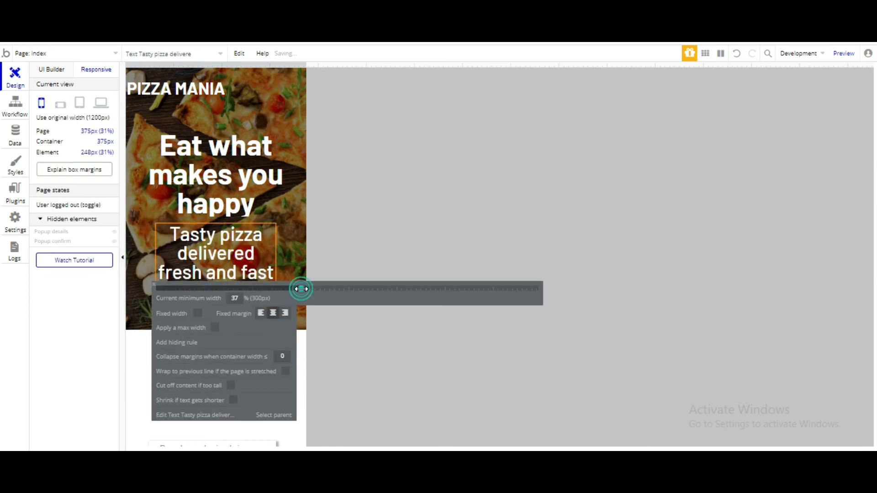
click(323, 289)
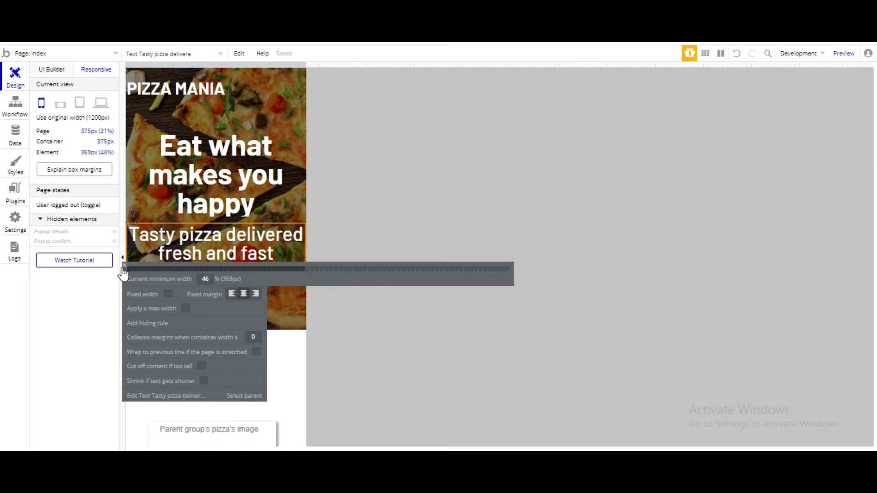
click(125, 265)
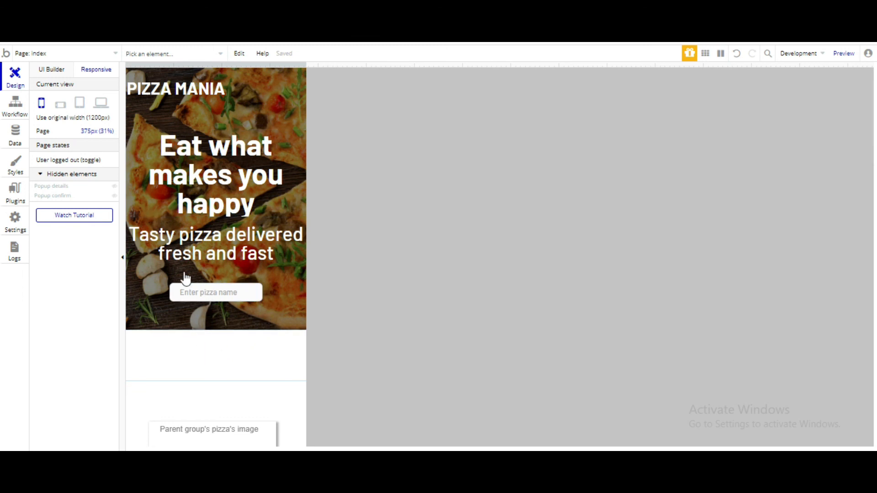
- Select the pizza card group below the header and return from the responsive layout to the page's design view
scroll(245, 331, down, 3)
click(247, 327)
click(52, 70)
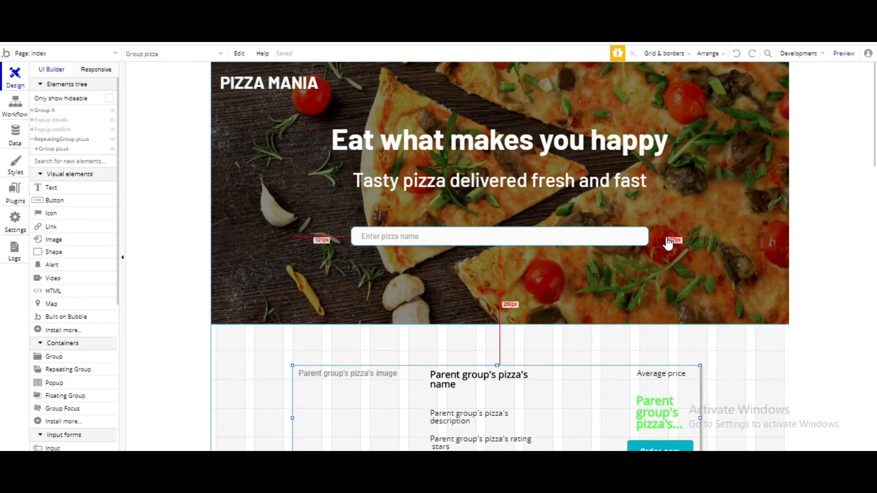